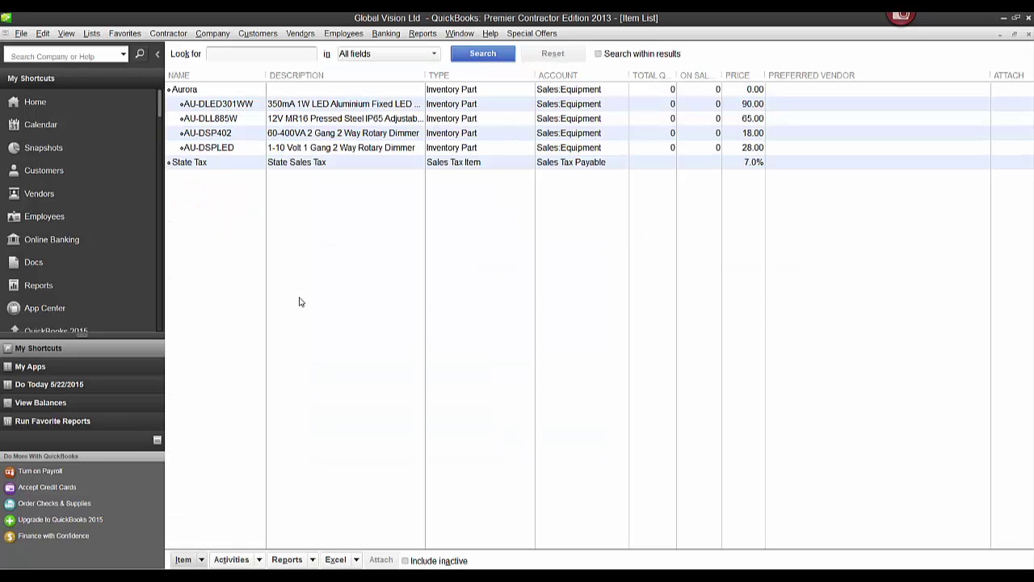
Step: Select the Aurora parent item in the QuickBooks Item List to review its sub-items
left_click(212, 92)
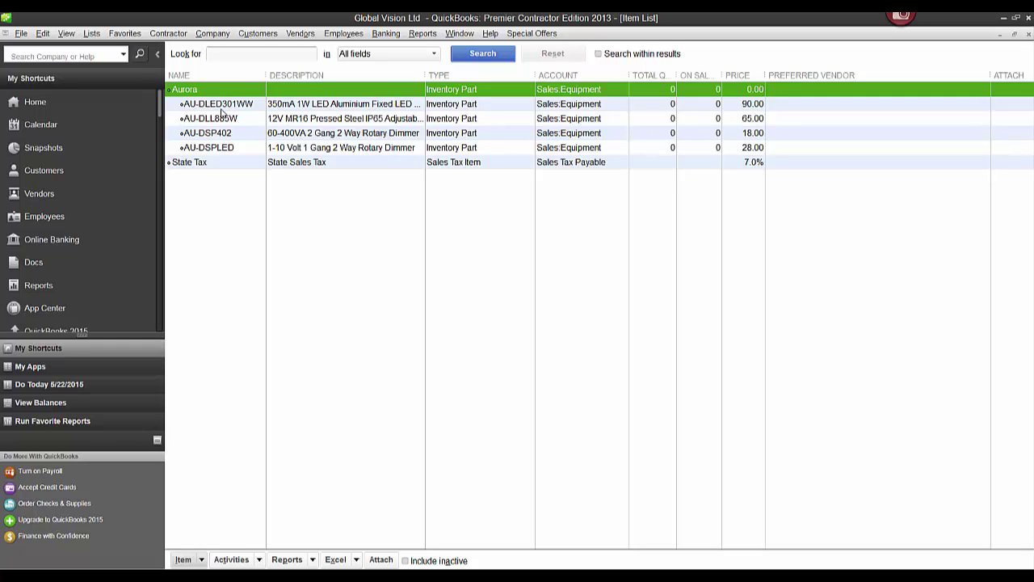
left_click(223, 109)
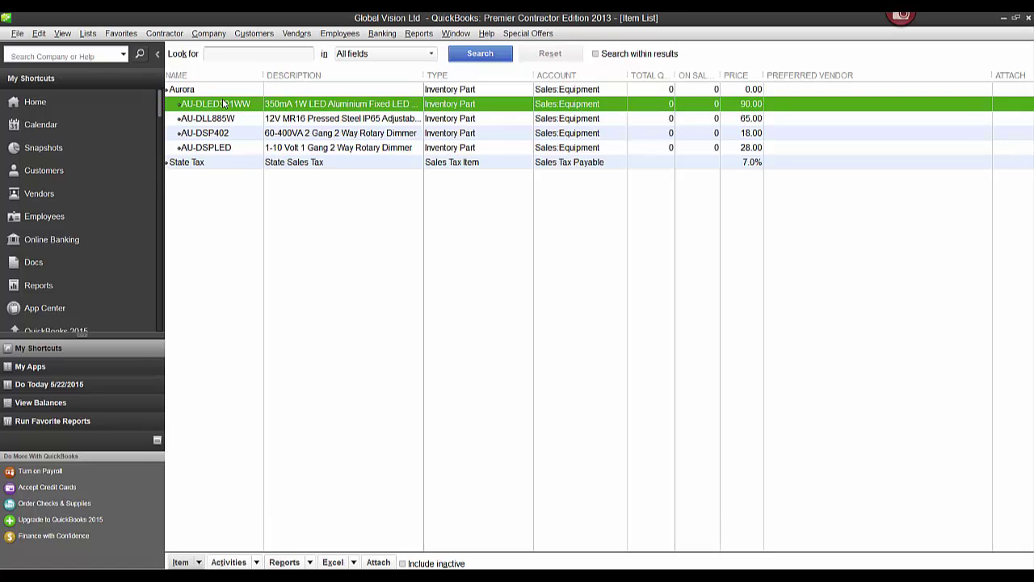
double_click(225, 105)
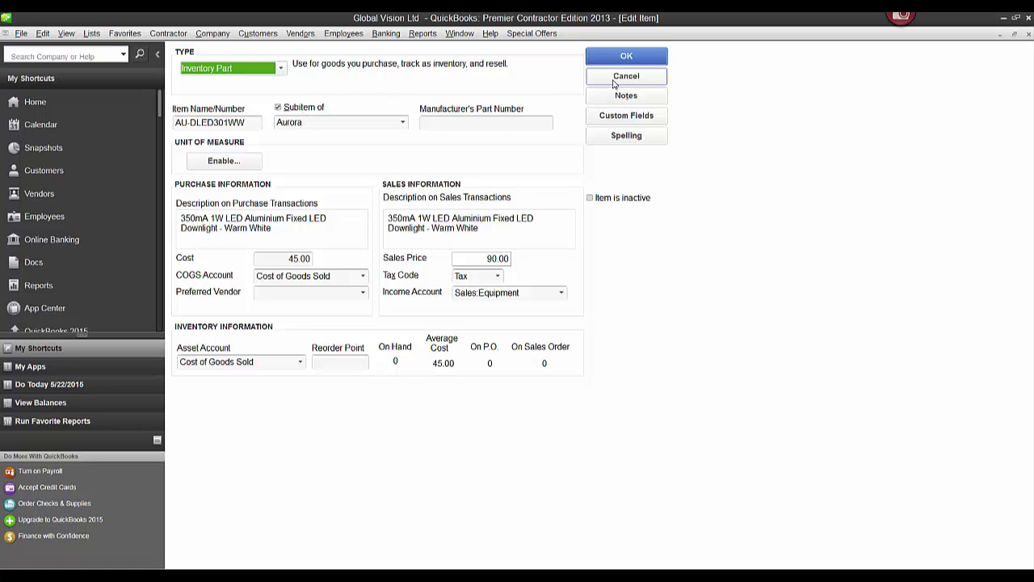
left_click(626, 55)
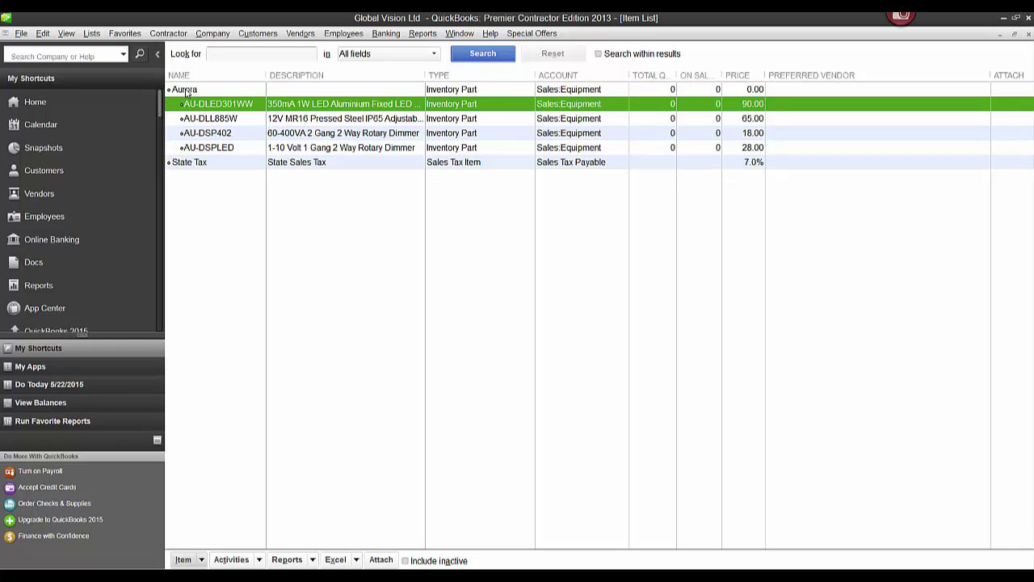
Step: In D-Tools SI, open QuickBooks Settings and view the Item Format Field1 and Field2 choices
key("alt+Tab")
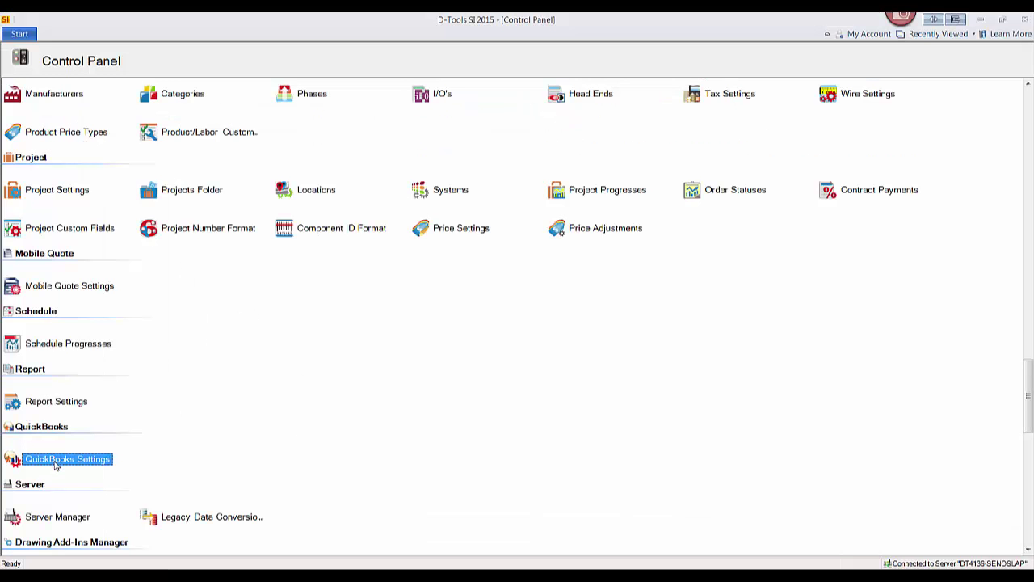
double_click(55, 464)
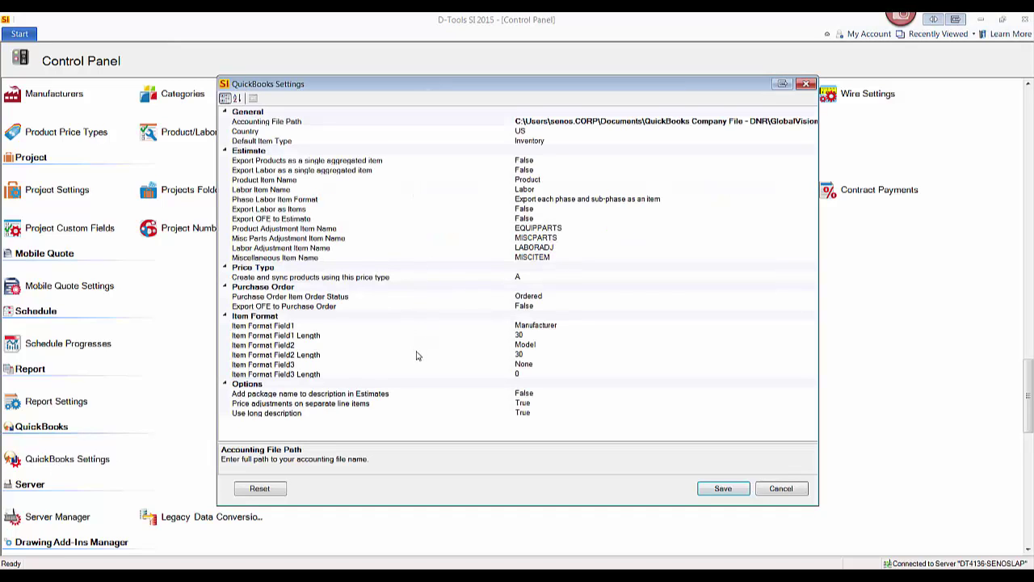
left_click(557, 326)
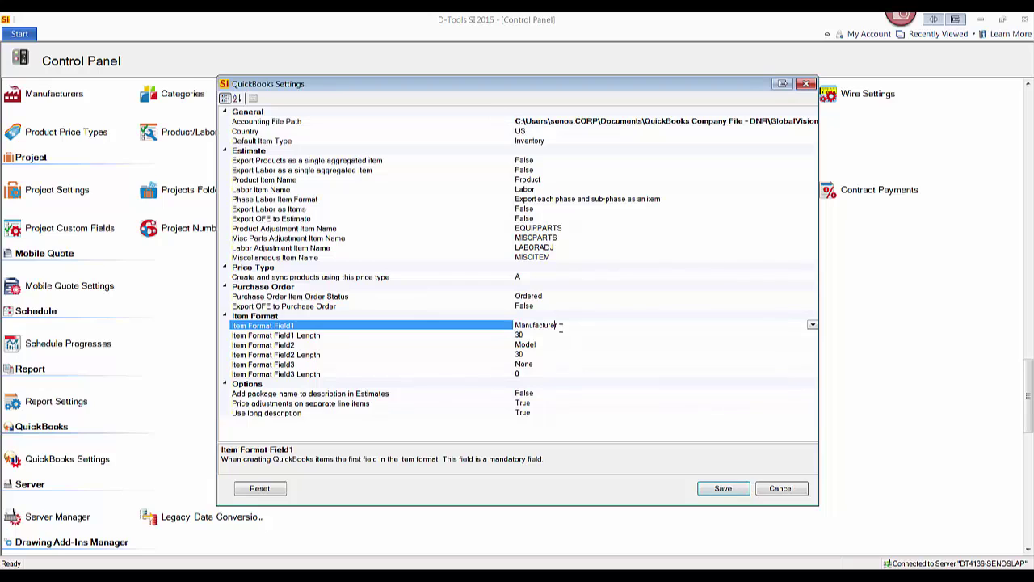
left_click(538, 345)
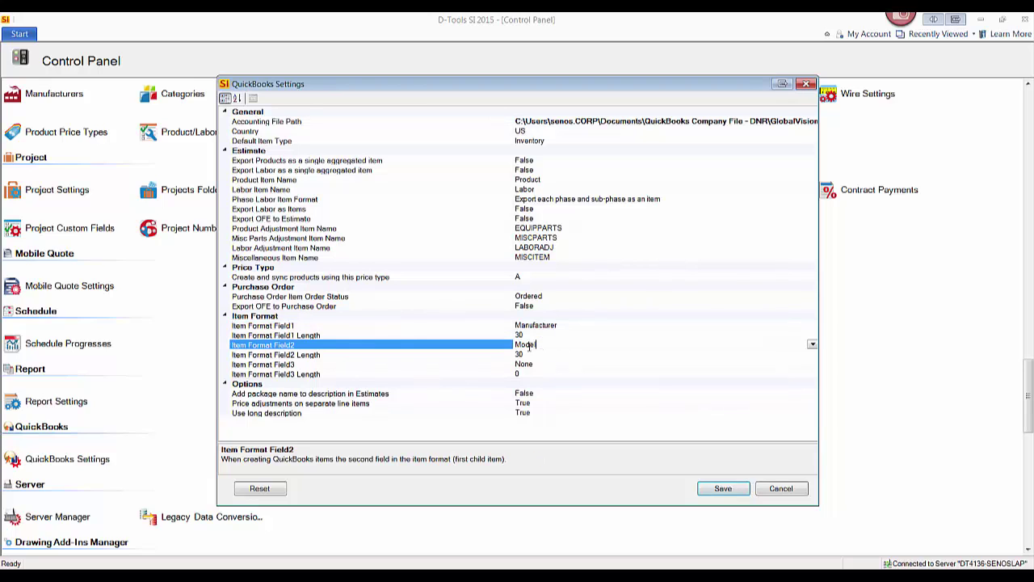
left_click(812, 345)
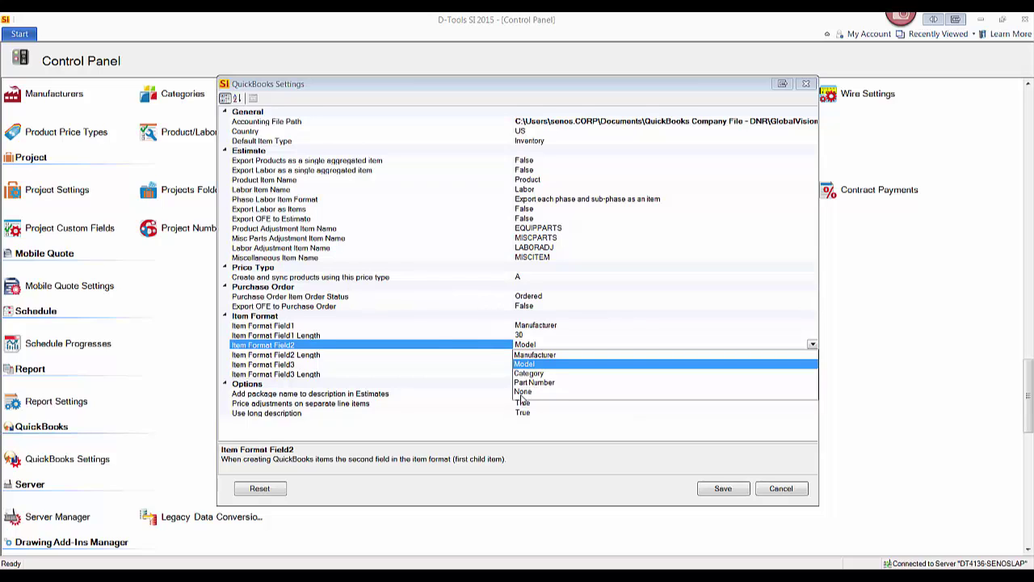
Step: Set Item Format Field1 to Category and Field2 to Manufacturer
left_click(438, 356)
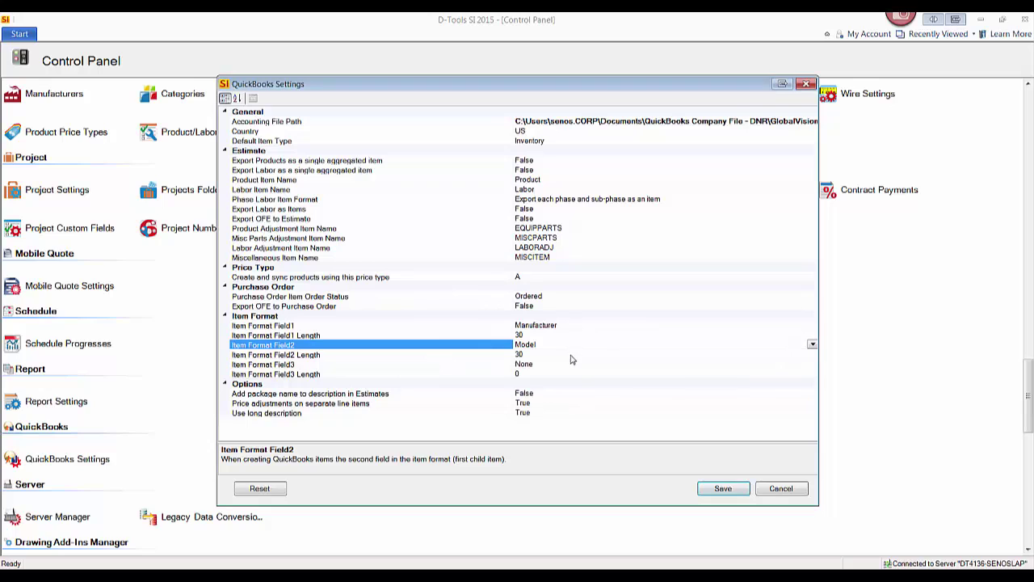
left_click(574, 325)
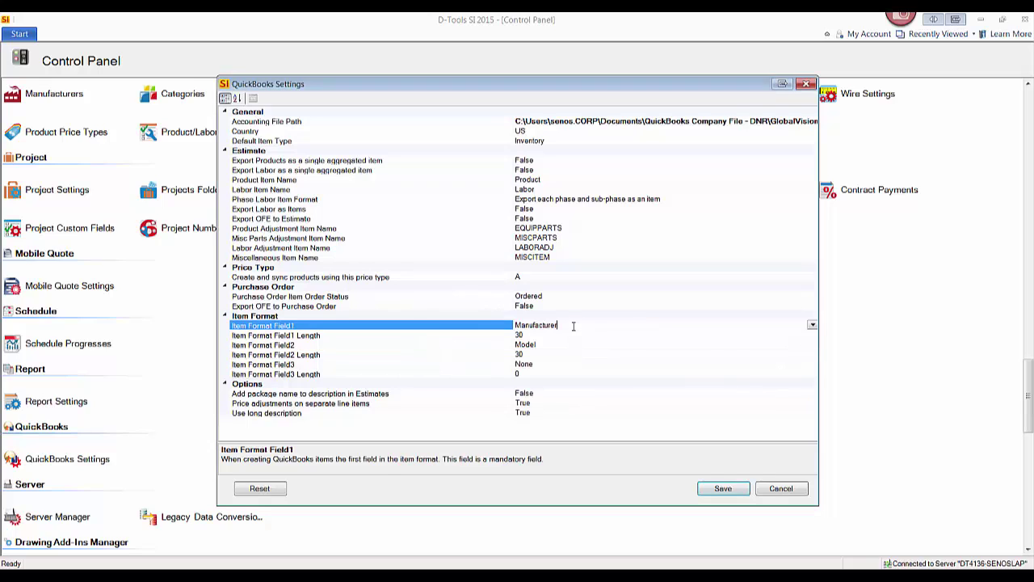
left_click(812, 325)
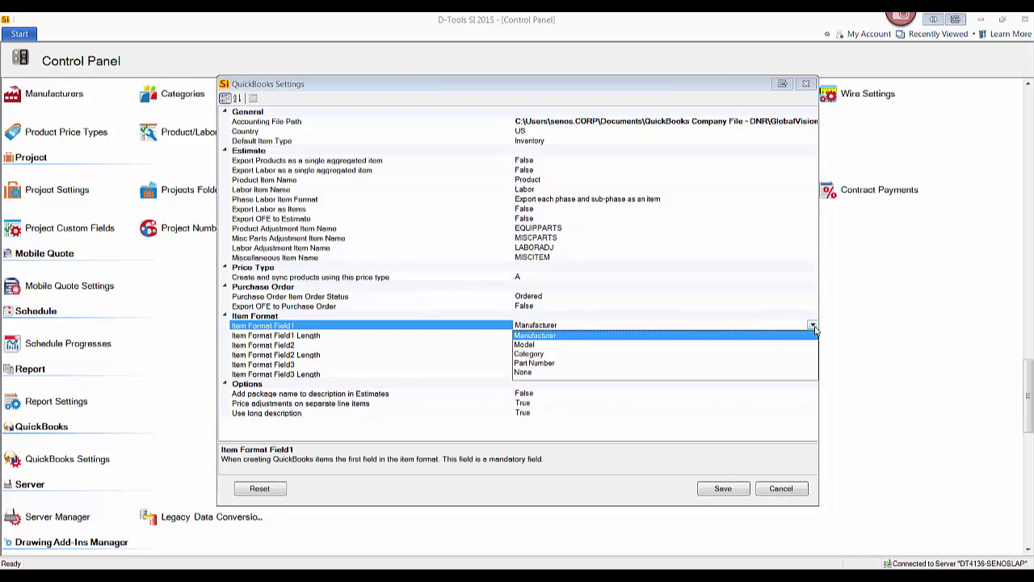
left_click(529, 353)
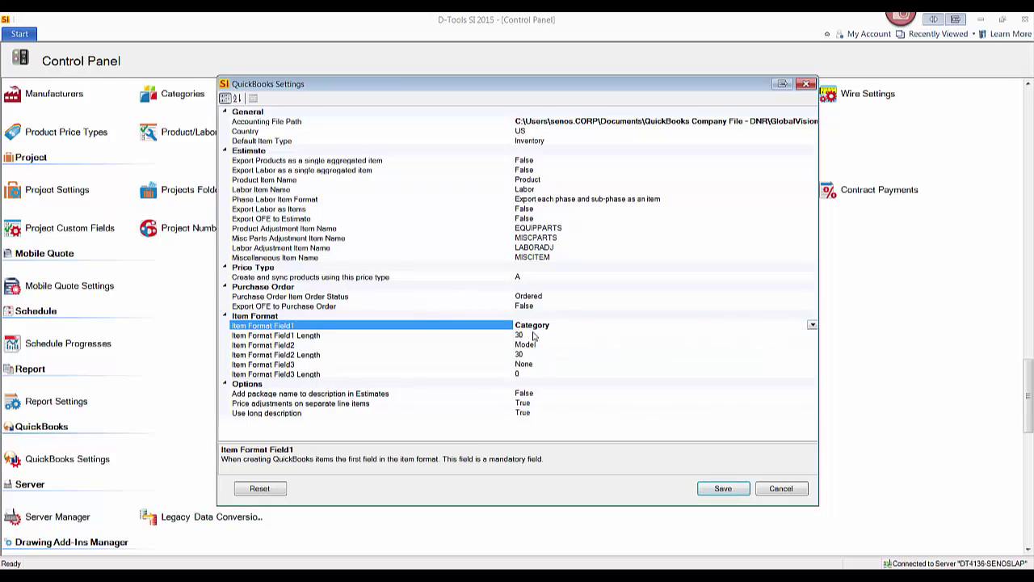
left_click(541, 346)
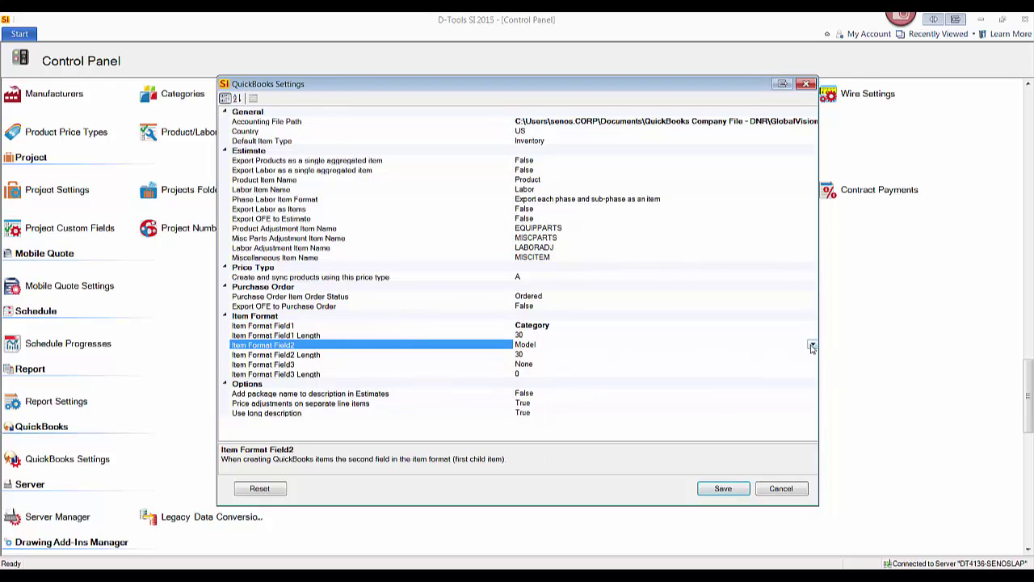
left_click(812, 346)
left_click(556, 360)
Step: Set Item Format Field3 to Model with length 30 and save the settings
left_click(544, 364)
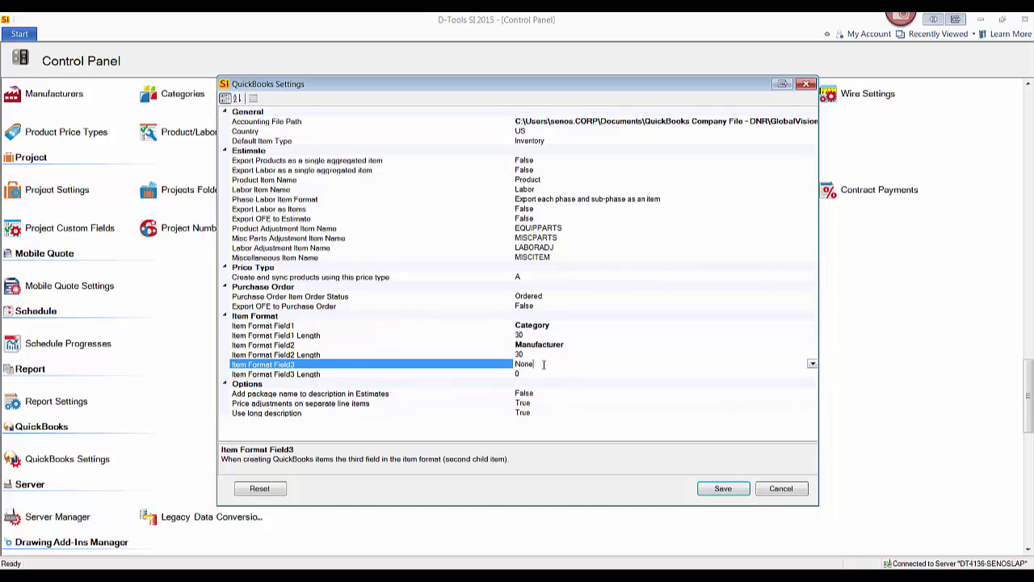
left_click(812, 364)
left_click(529, 384)
left_click(547, 374)
type("30")
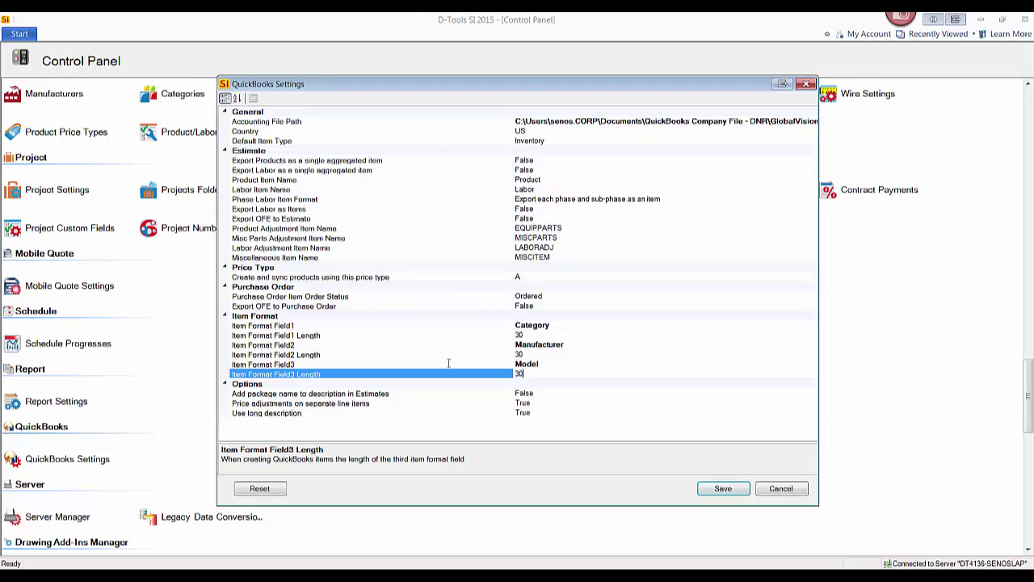
left_click(725, 490)
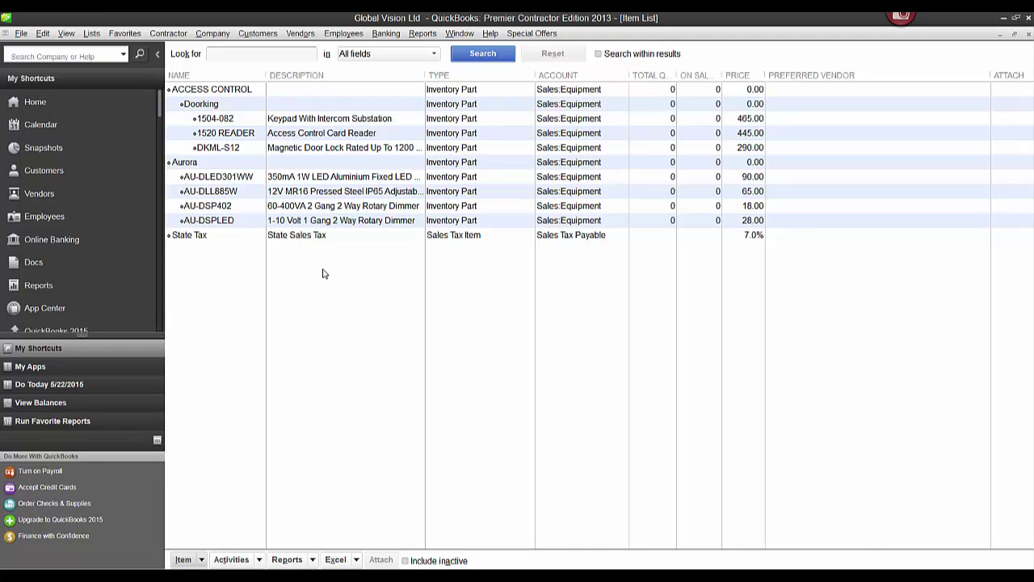
Step: Inspect the new ACCESS CONTROL, Doorking and 1504-082 items in the QuickBooks Item List
left_click(208, 93)
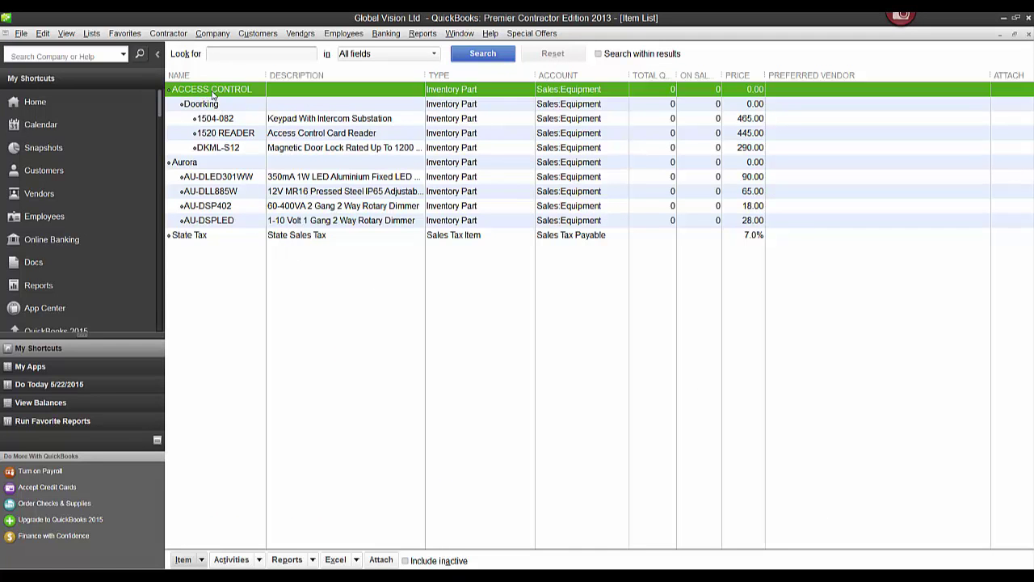
left_click(214, 108)
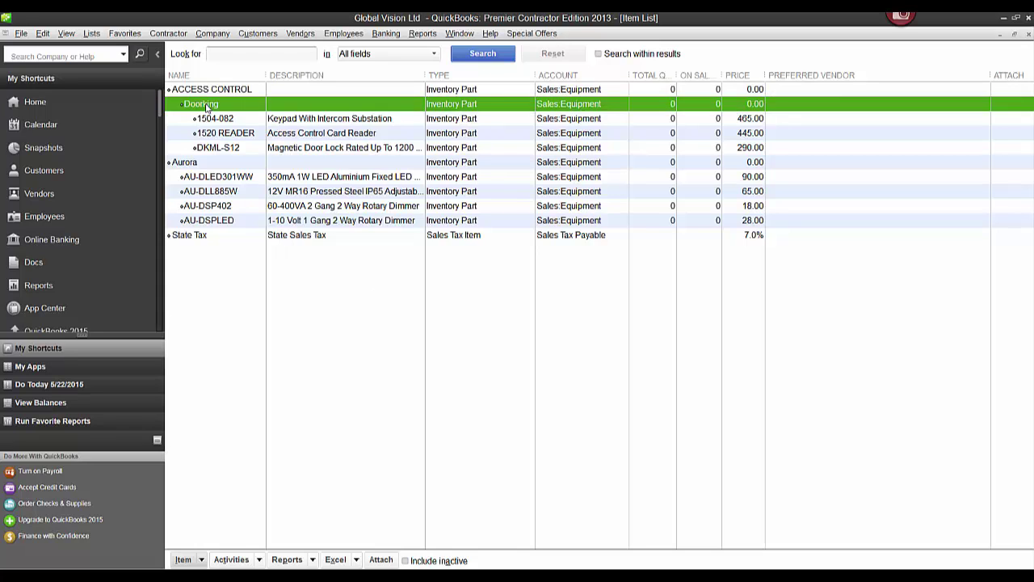
left_click(226, 122)
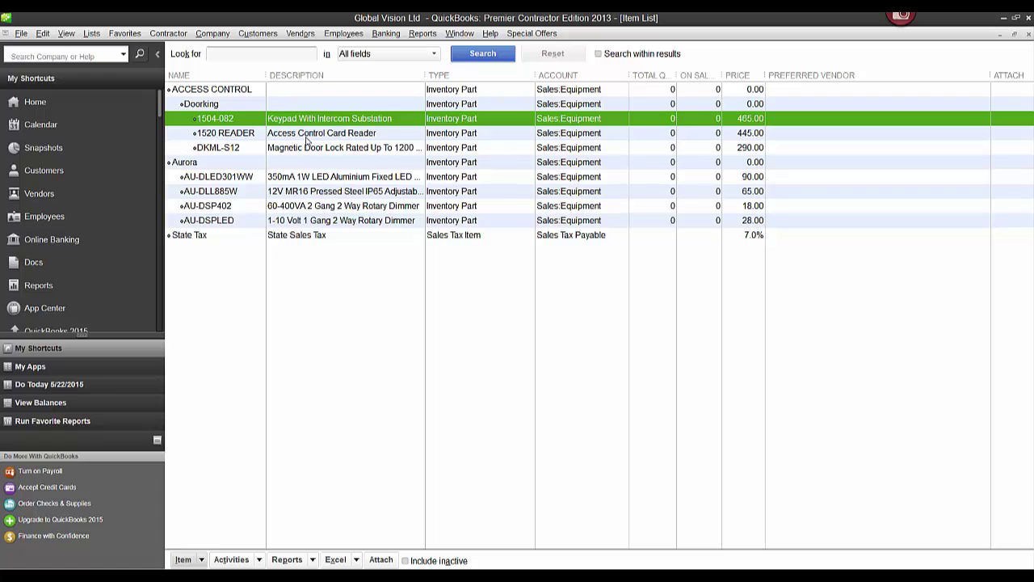
left_click(385, 302)
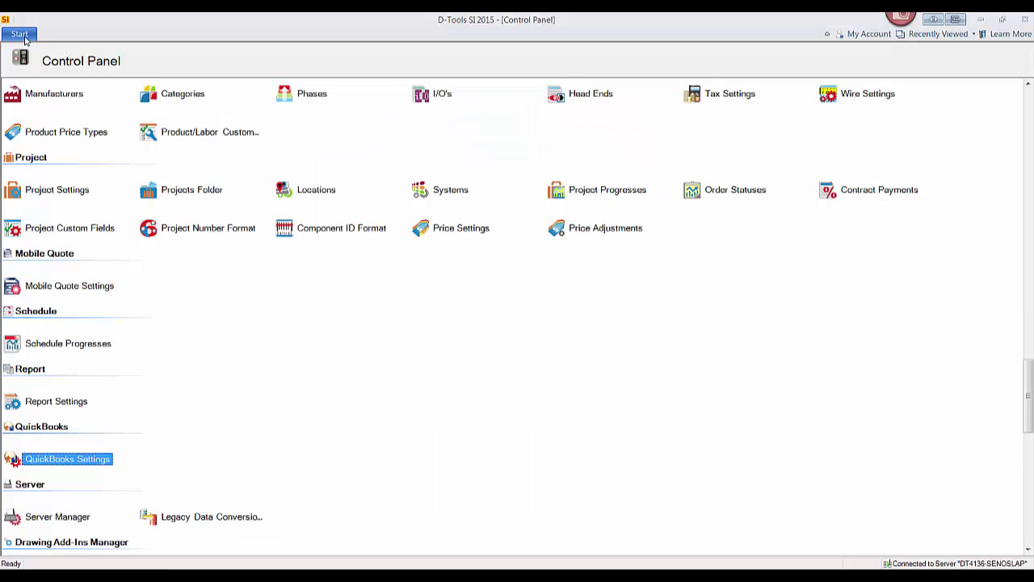
Step: Open the product catalog and the Aurora AU-ALMR16/35 product for editing
left_click(24, 37)
mouse_move(57, 138)
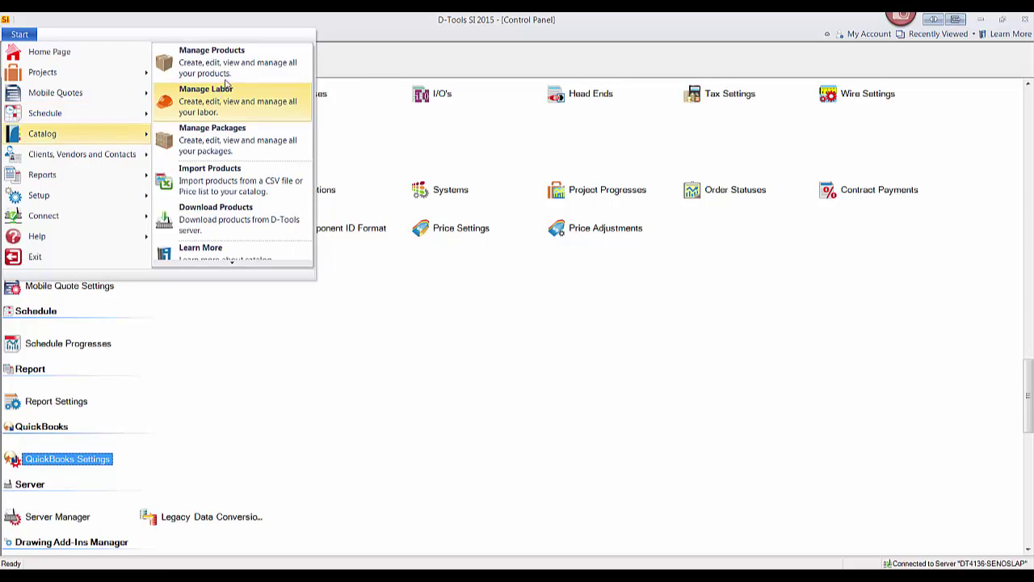
left_click(226, 68)
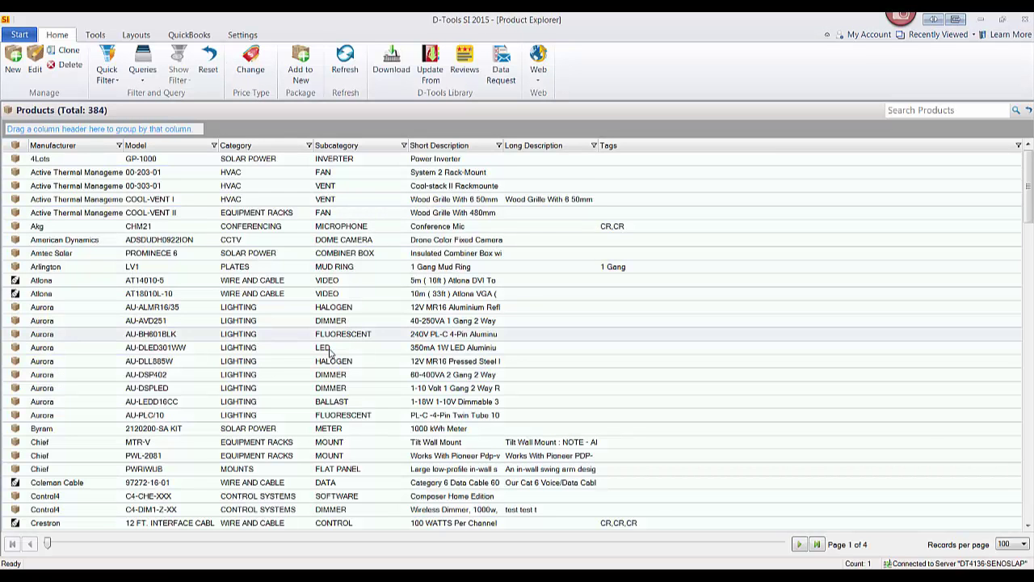
left_click(206, 311)
double_click(205, 311)
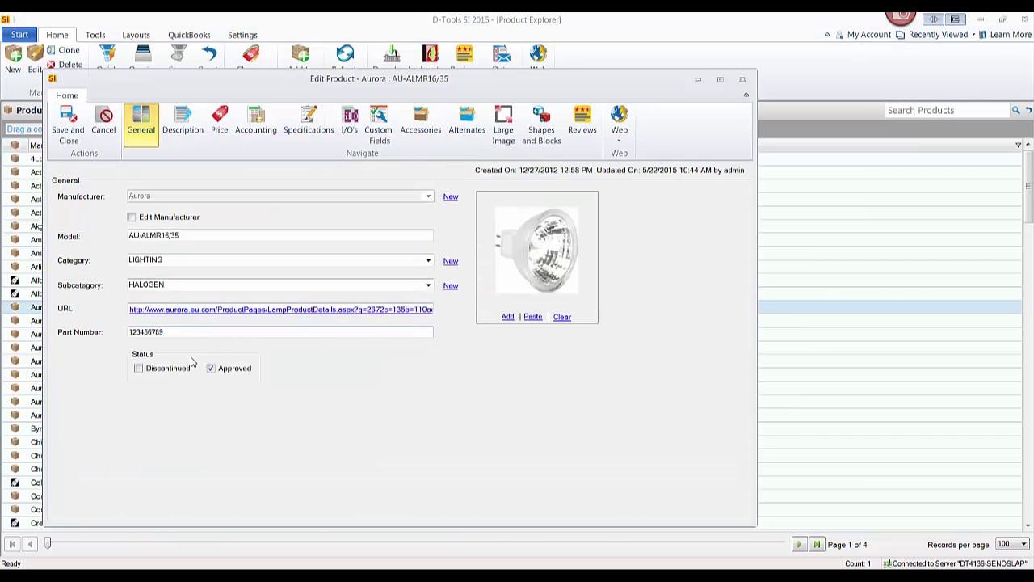
Step: Select the AU-ALMR16/35 part number value, then close the product editor
double_click(180, 332)
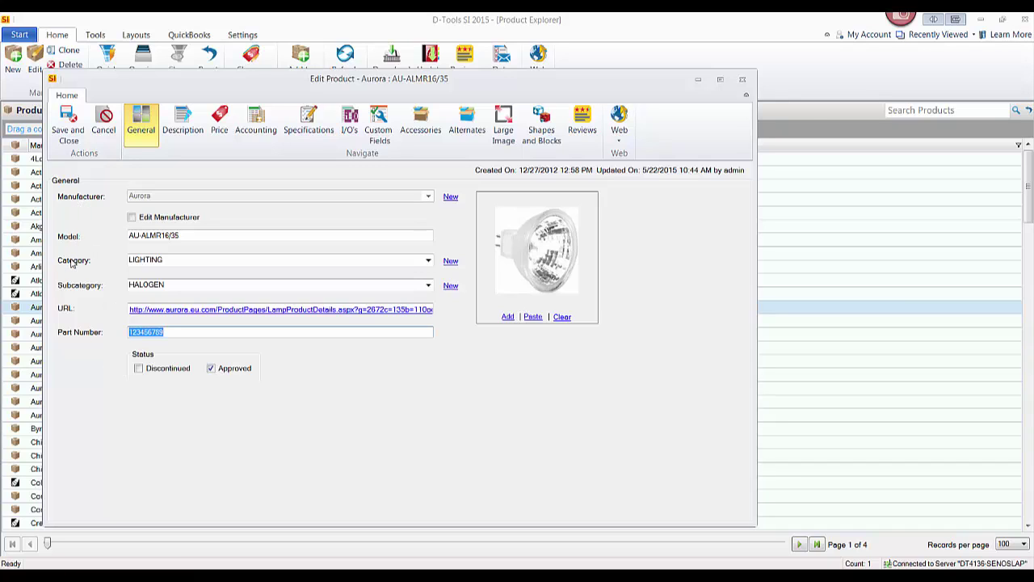
left_click(175, 328)
left_click(73, 331)
left_click(179, 335)
double_click(180, 335)
left_click(743, 80)
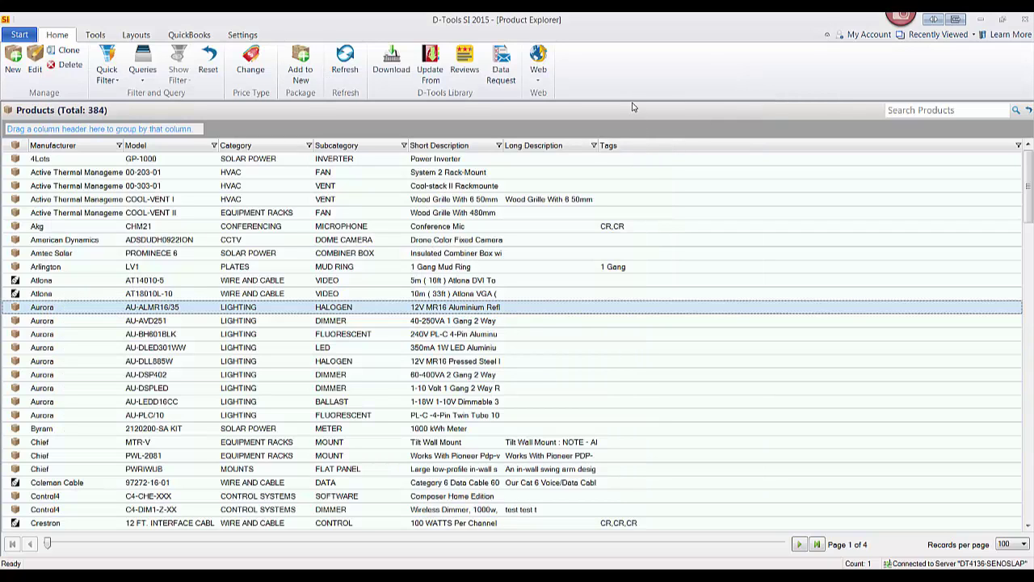
Step: Open QuickBooks Settings and the price type choices for creating and syncing products
left_click(196, 36)
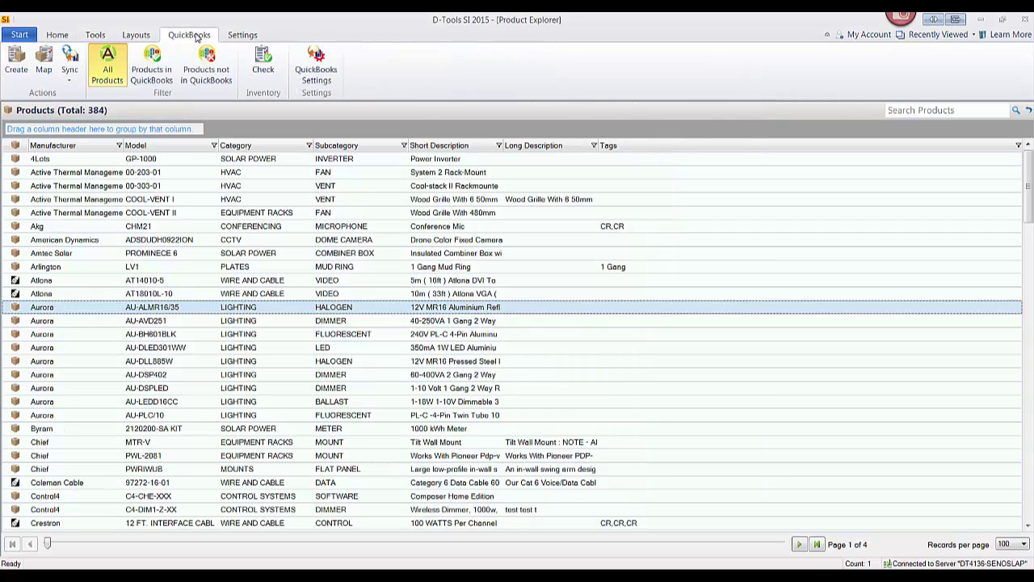
left_click(316, 65)
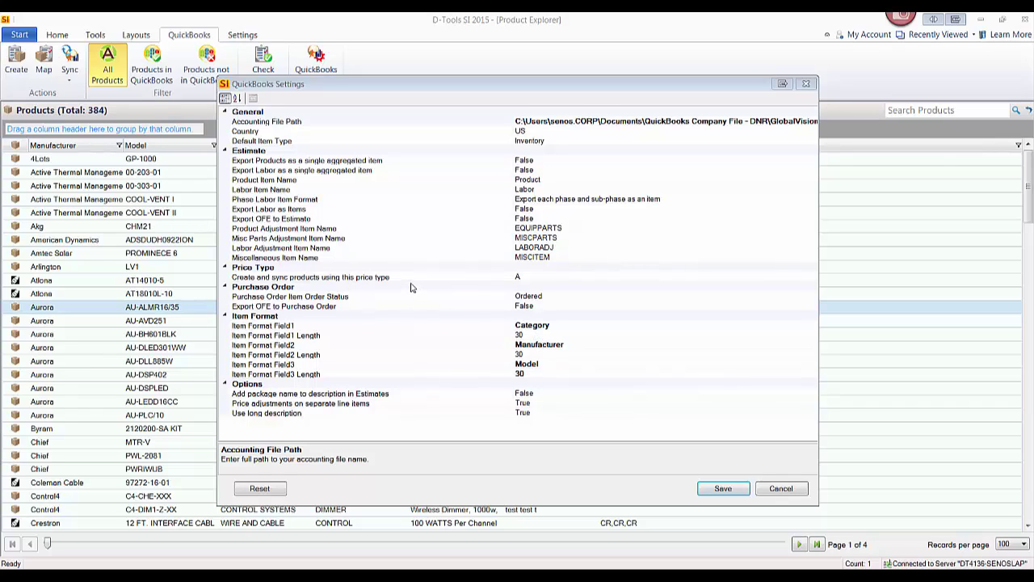
left_click(315, 280)
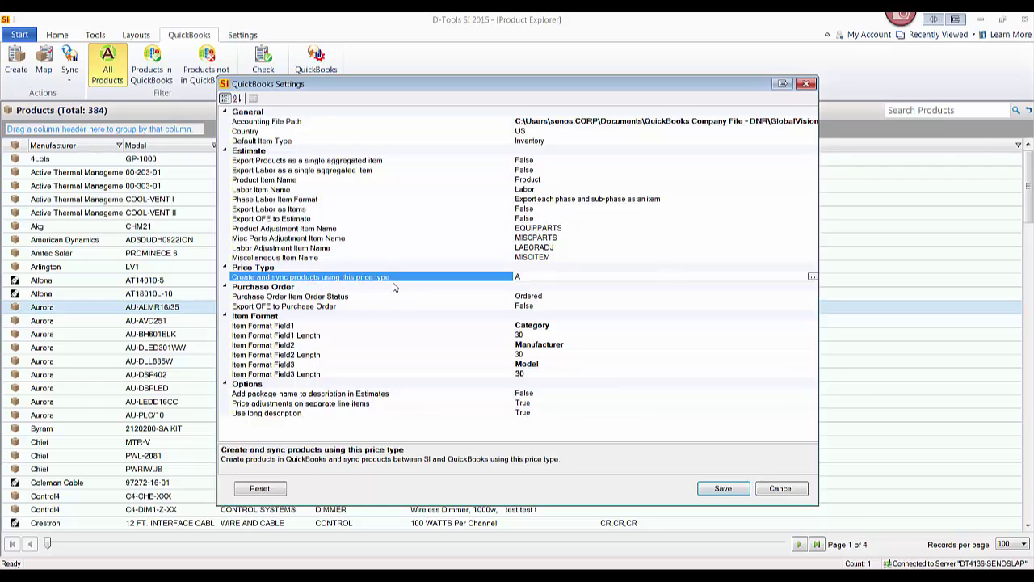
left_click(813, 278)
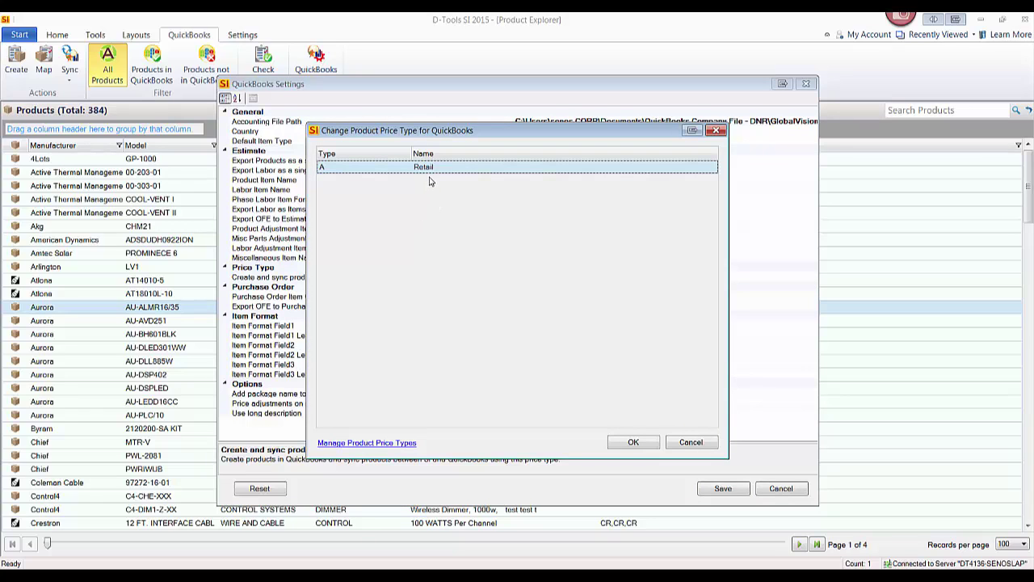
Step: Review product price types without changes and keep price type A for QuickBooks syncing
left_click(361, 444)
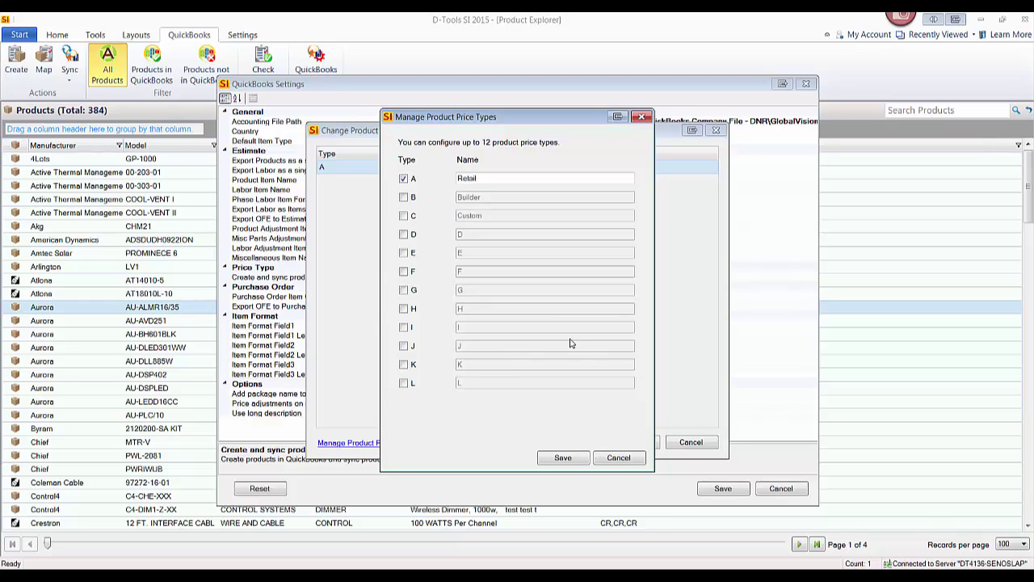
left_click(629, 459)
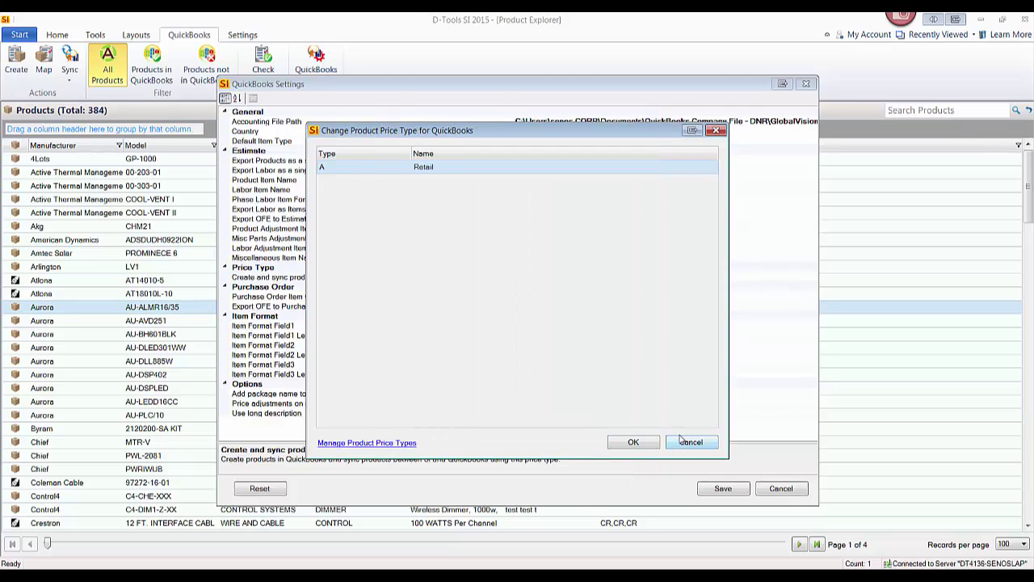
left_click(638, 445)
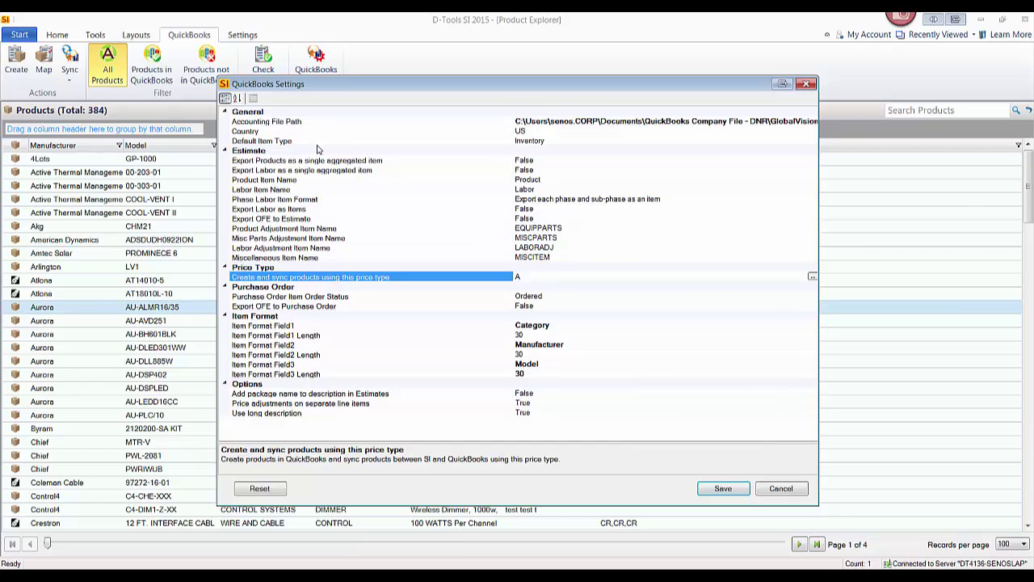
left_click(320, 151)
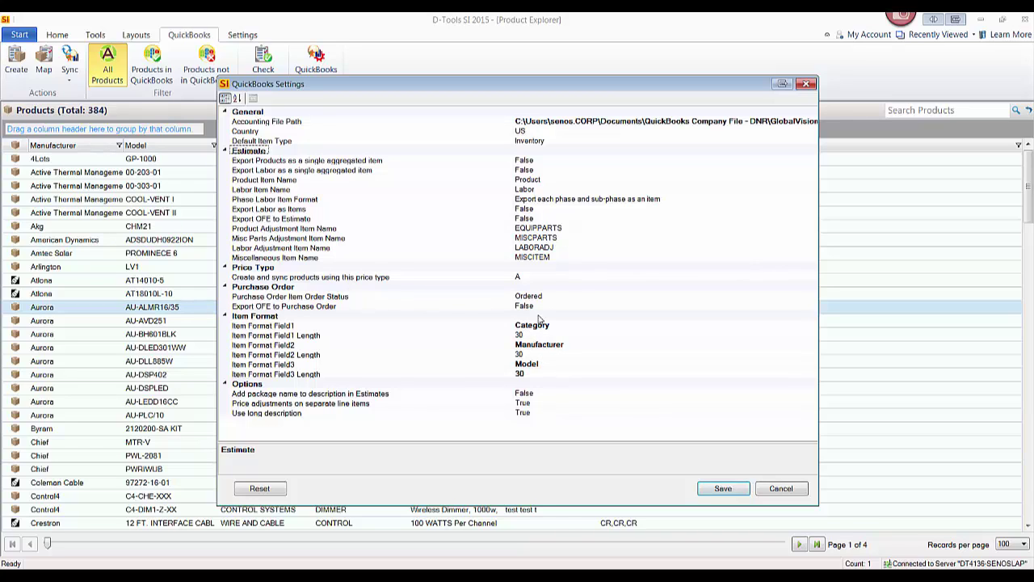
left_click(404, 162)
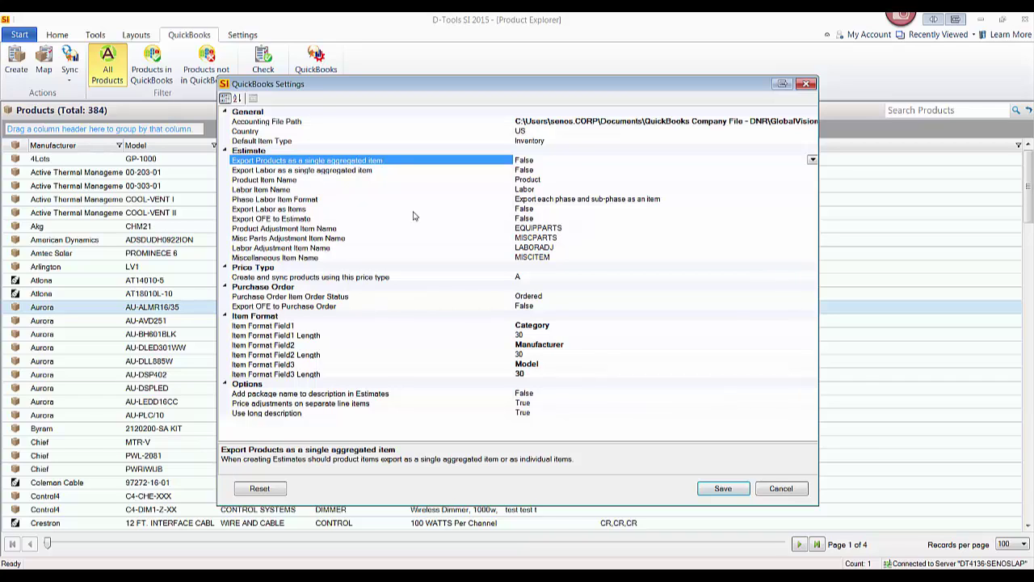
Step: Set product aggregation to True with Product Item Name 'Equipment', and save the settings
left_click(544, 181)
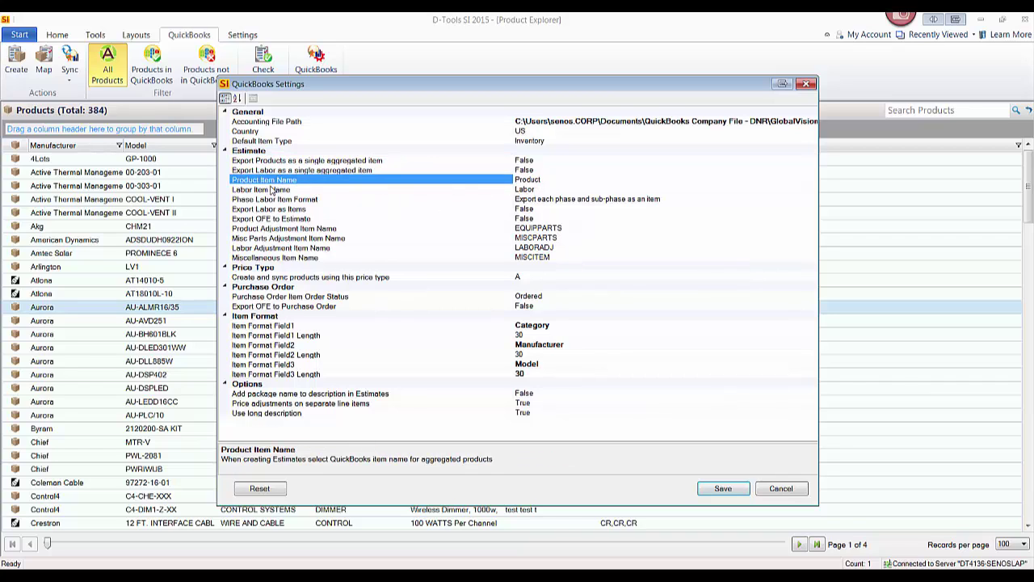
left_click(408, 161)
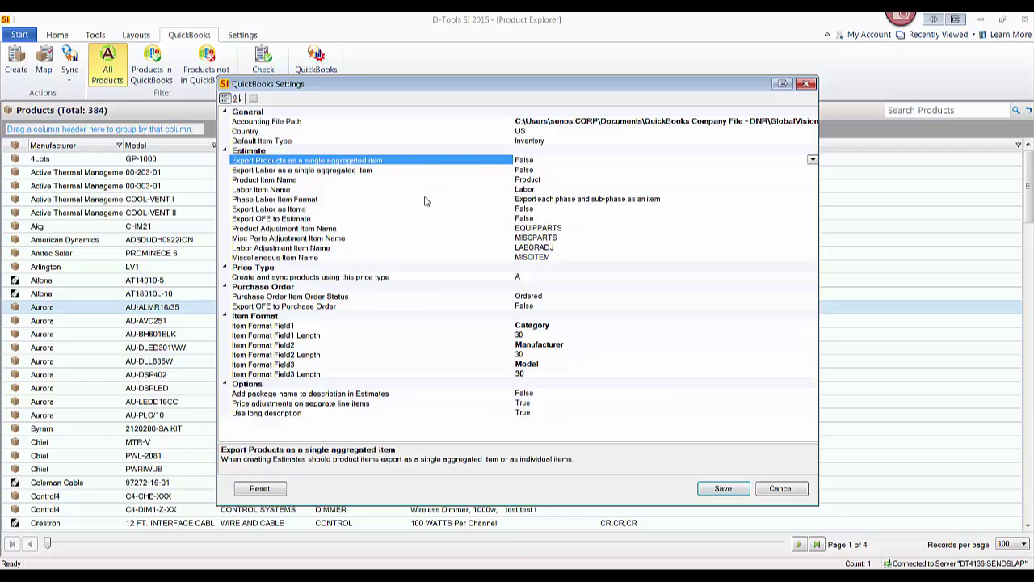
left_click(812, 161)
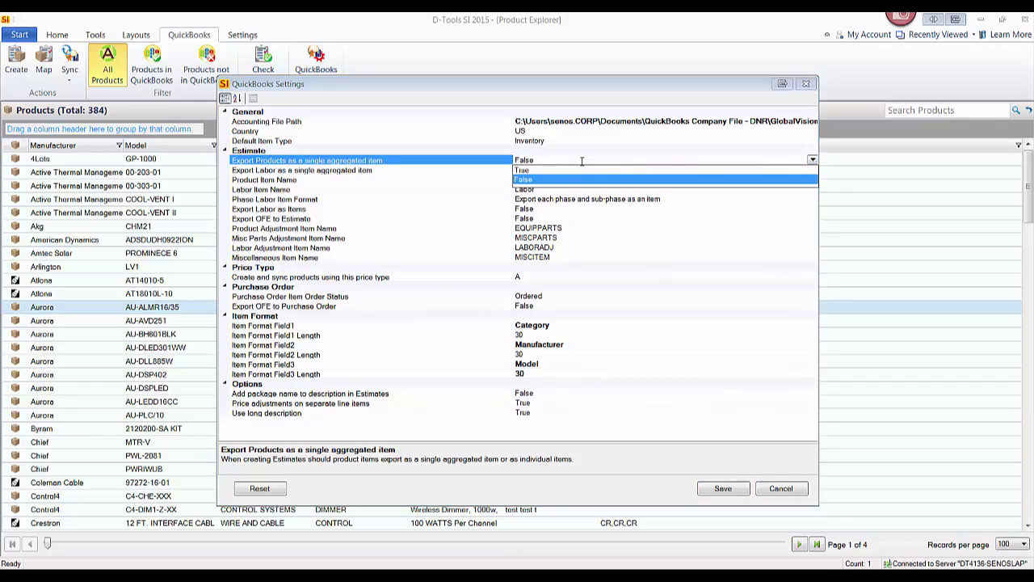
left_click(533, 171)
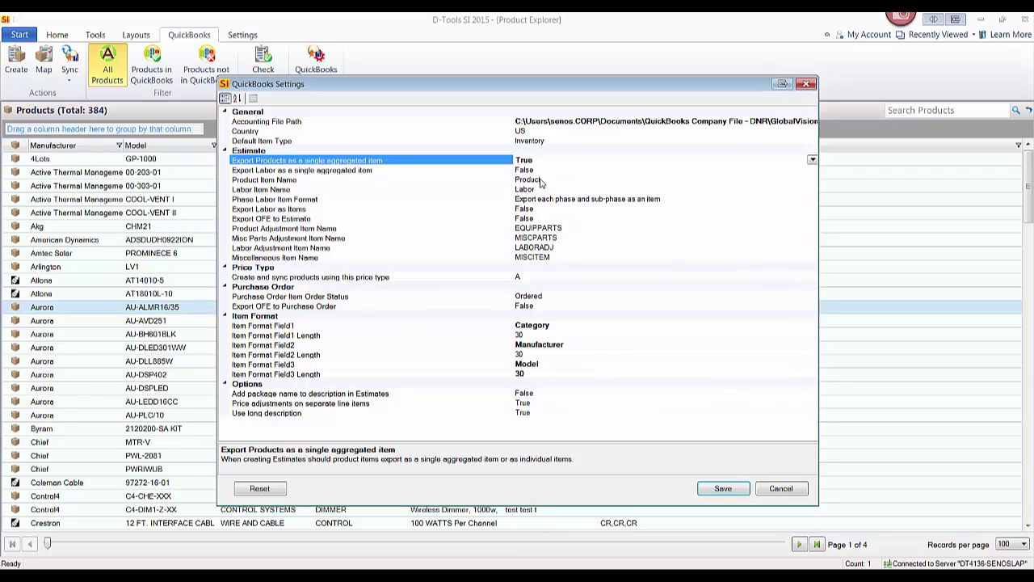
left_click(542, 181)
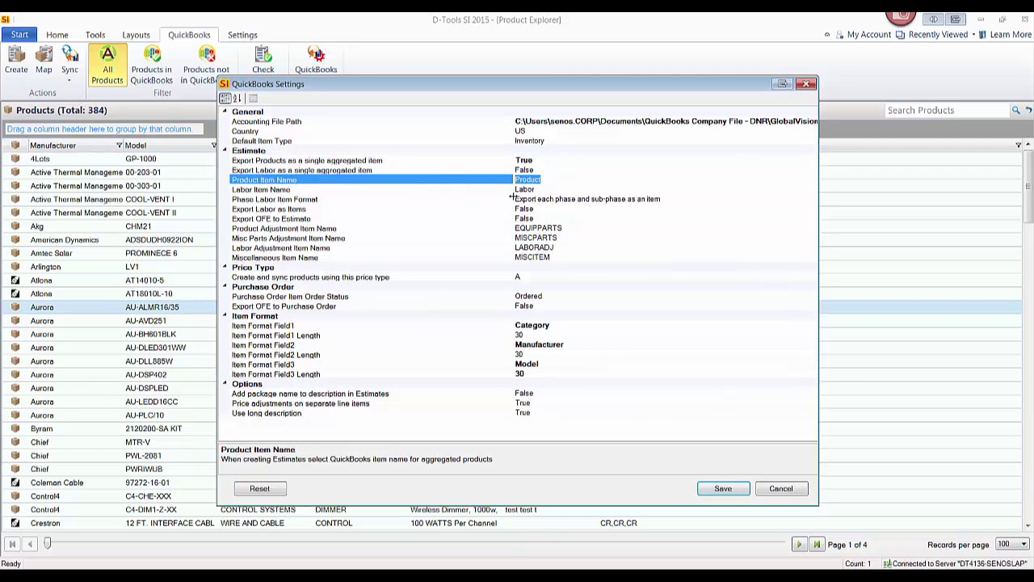
type("Ecuipment")
left_click(623, 230)
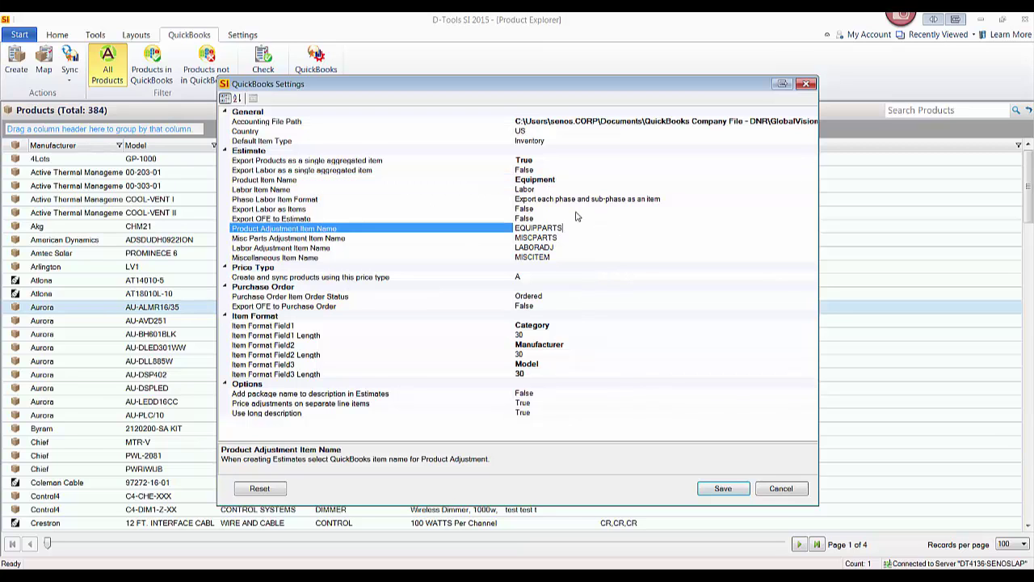
left_click(723, 489)
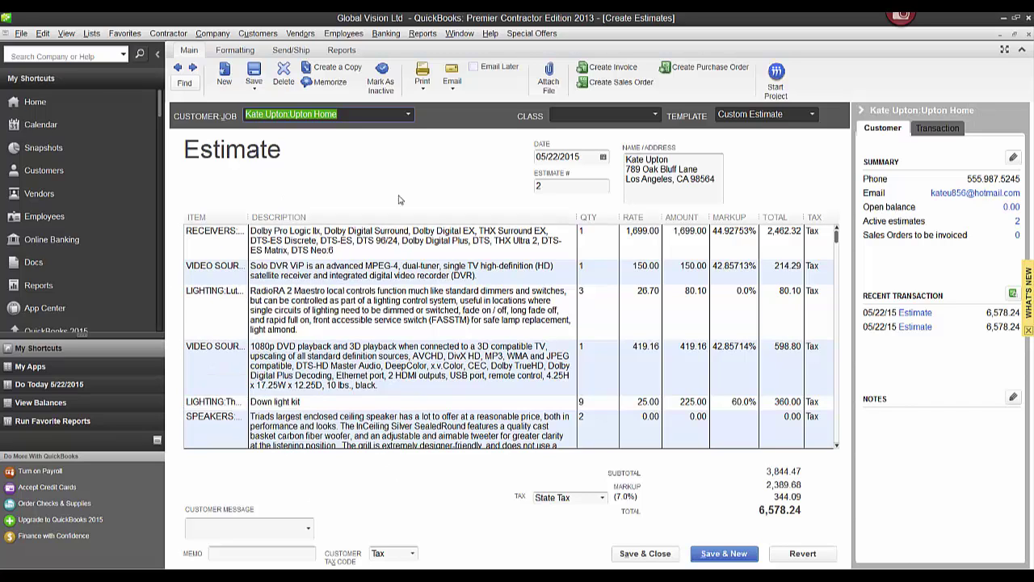
Step: Move to estimate #3 to check its aggregated Equipment and Labor lines
left_click(193, 69)
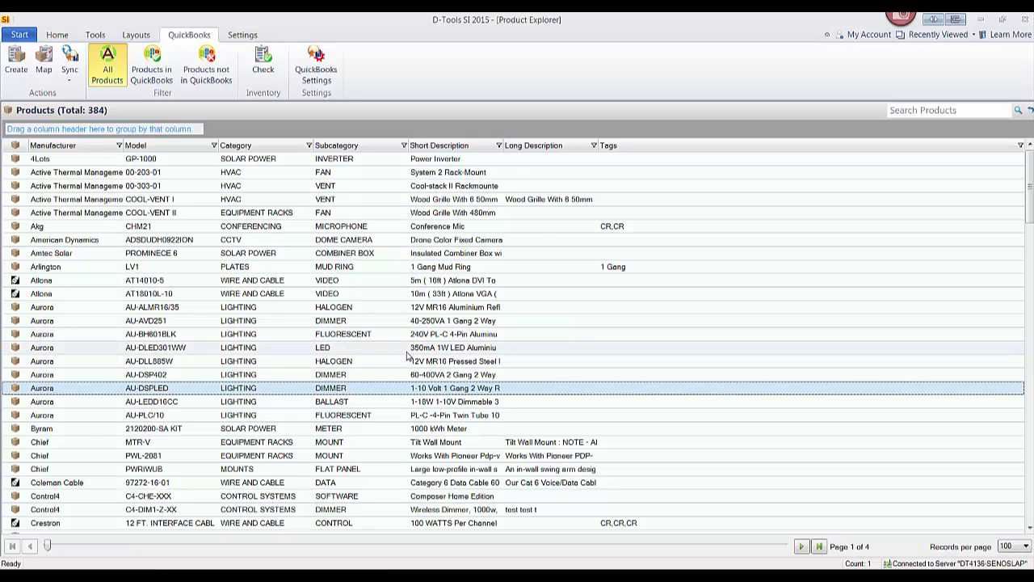
Step: Reopen QuickBooks Settings, set labor aggregation to True and name the labor item 'Labour'
left_click(307, 73)
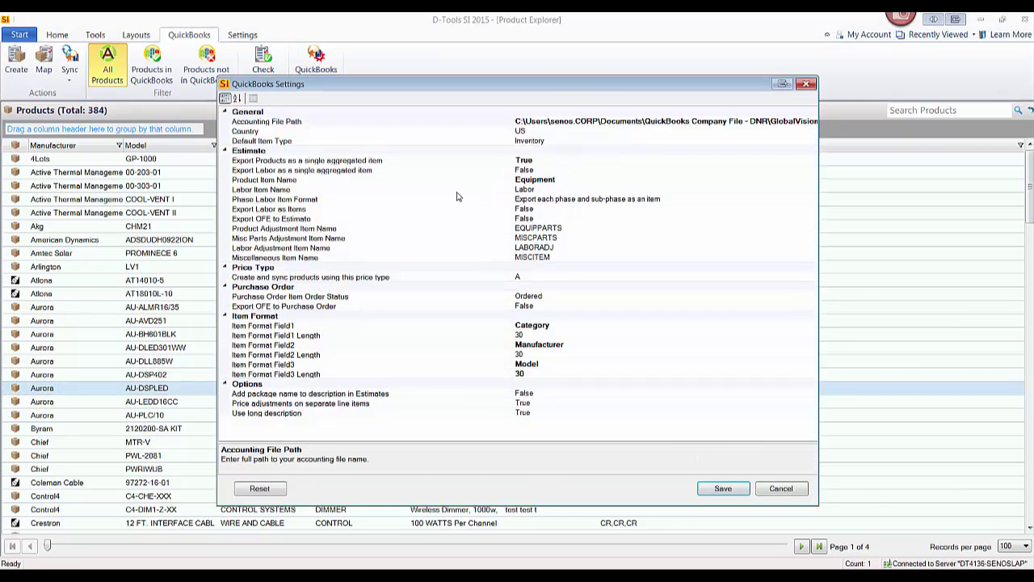
left_click(550, 170)
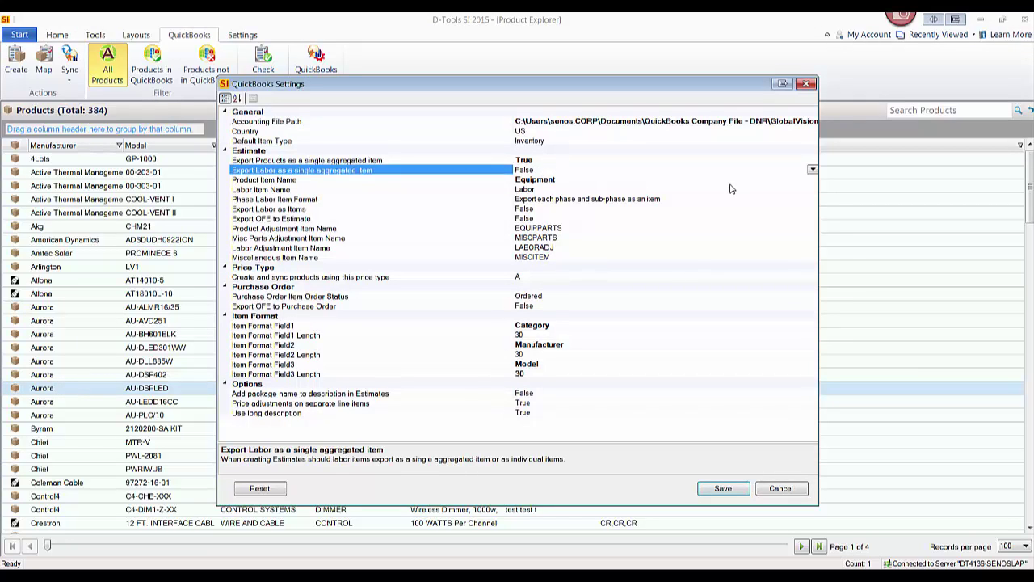
left_click(811, 171)
left_click(569, 183)
left_click(543, 187)
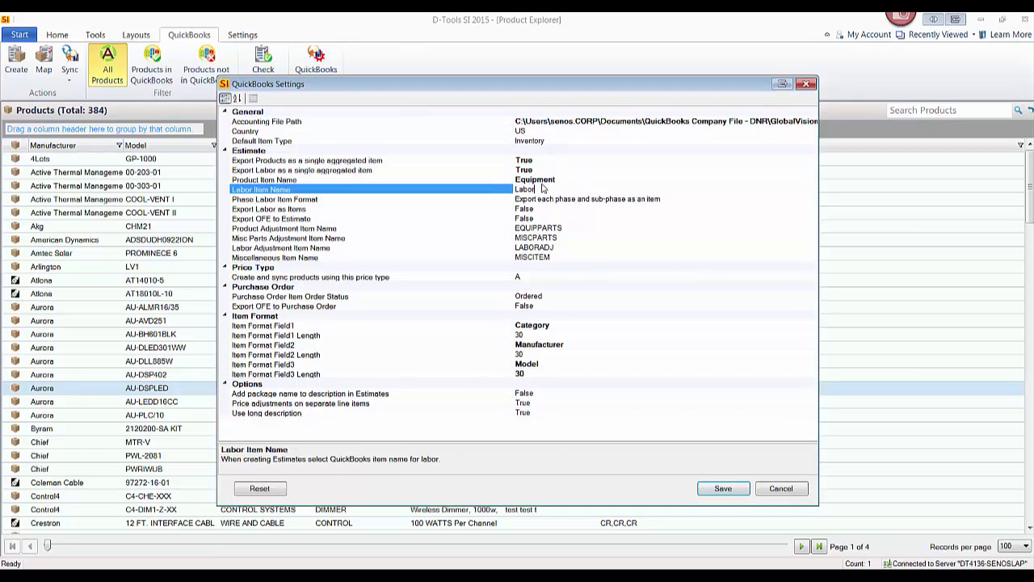
type("La")
left_click(414, 201)
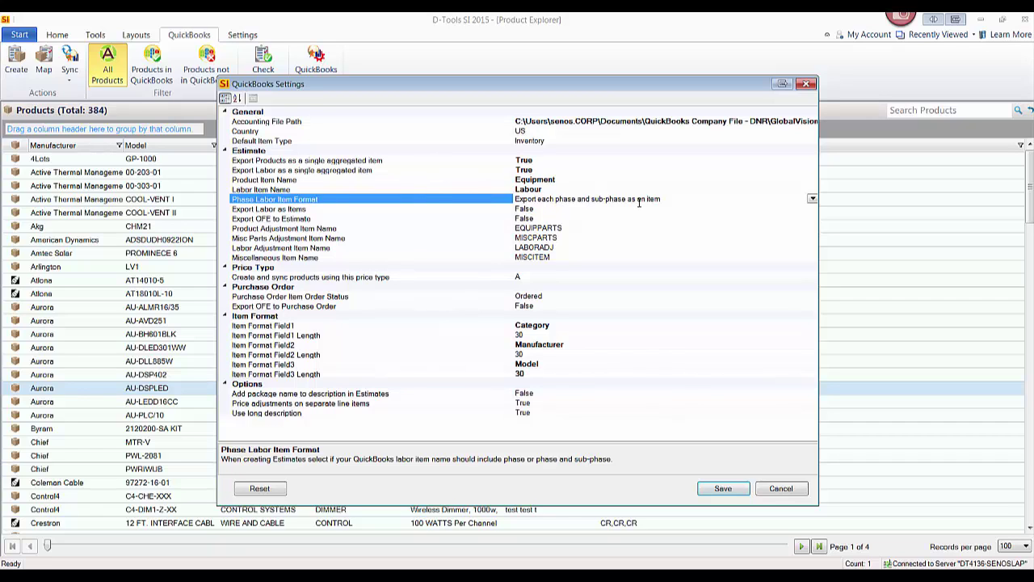
Step: Switch labor aggregation back to False and review the Labor Item Name and Phase Labor Item Format
left_click(560, 173)
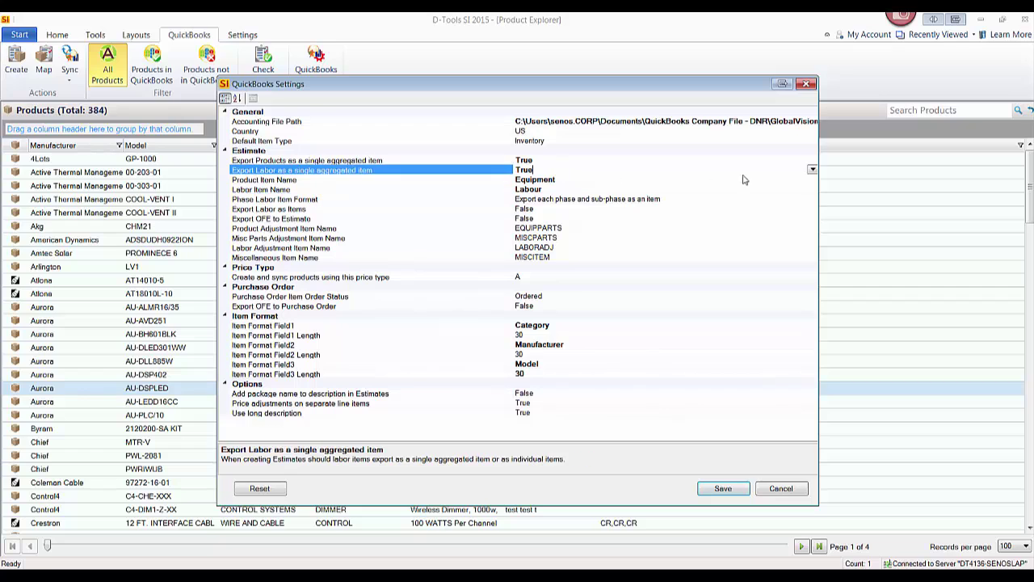
left_click(812, 170)
left_click(525, 190)
left_click(542, 190)
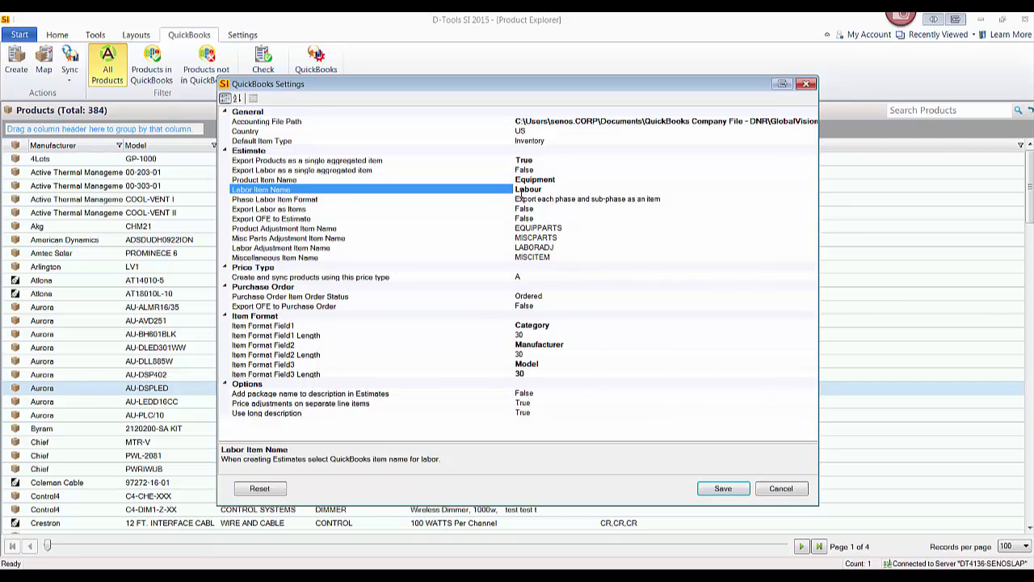
left_click(537, 199)
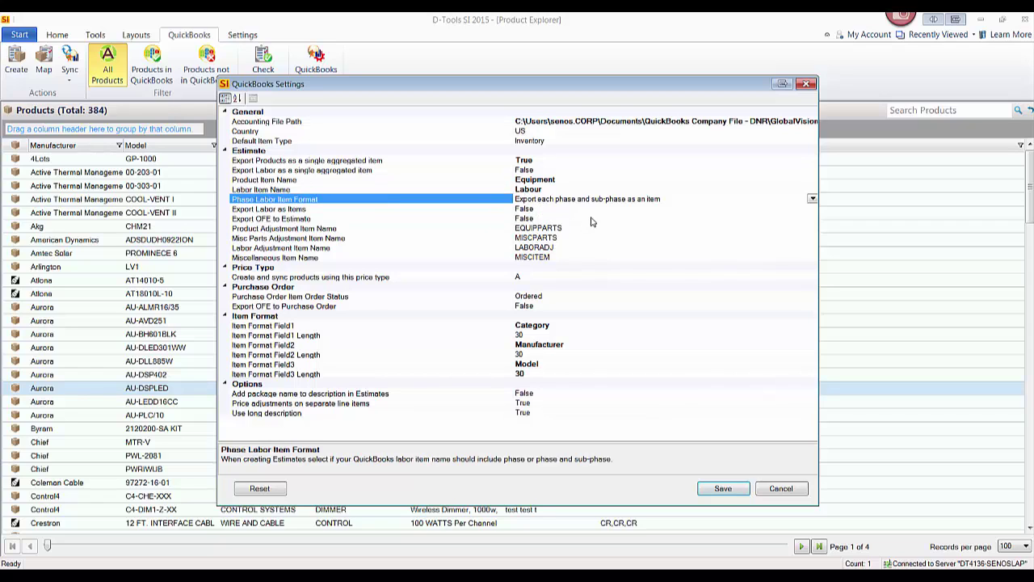